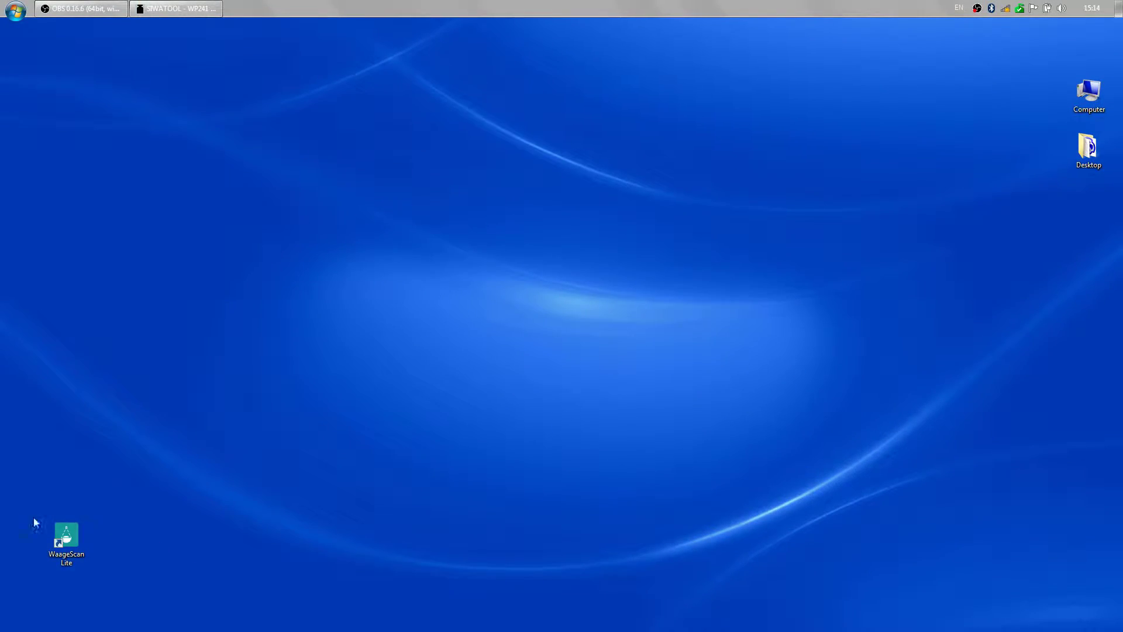
Launch WaageScan Lite and connect to the SIWAREX WP241 at IP address 192.168.0.22
double_click(55, 531)
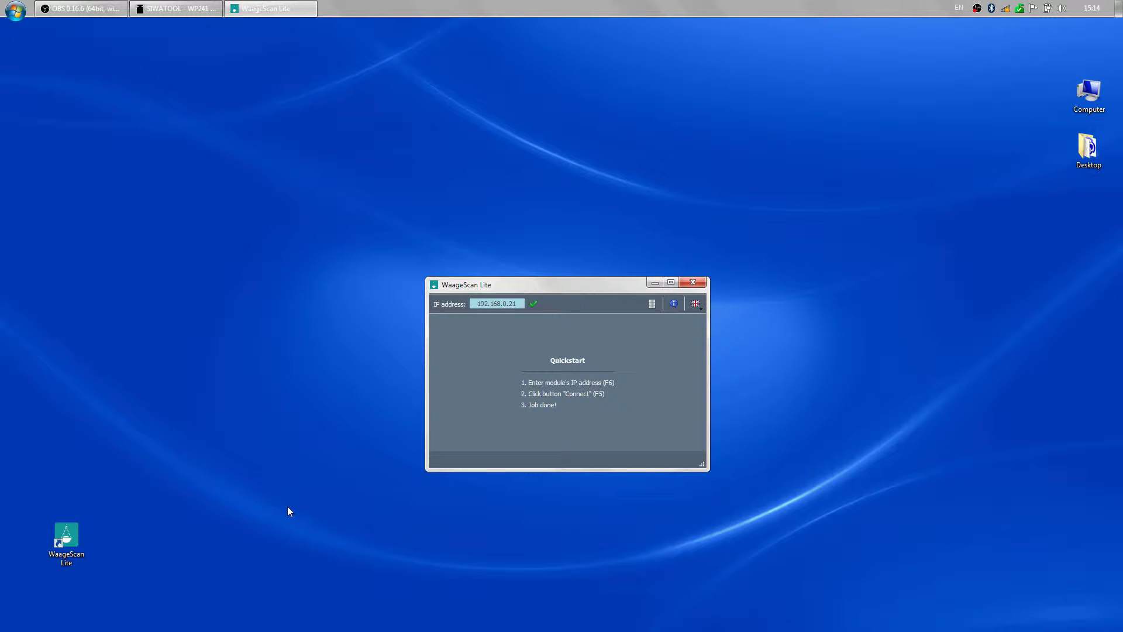
key(F6)
text(22)
click(533, 306)
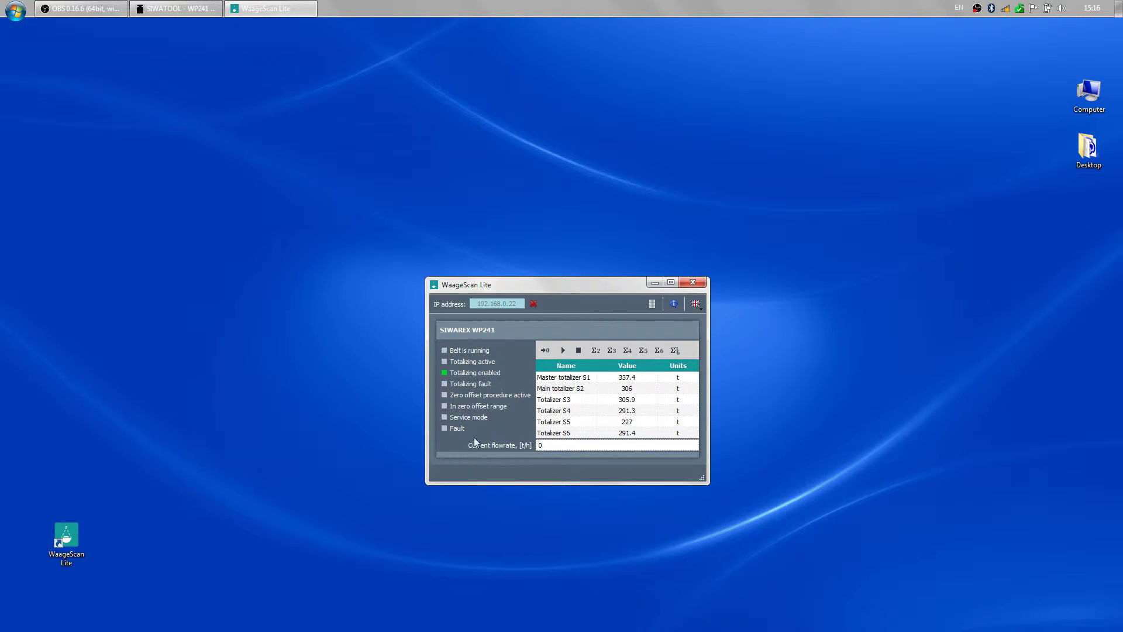
Mark the belt as running, then place WaageScan Lite on the right beside SIWATOOL
click(560, 353)
drag(536, 287, 768, 273)
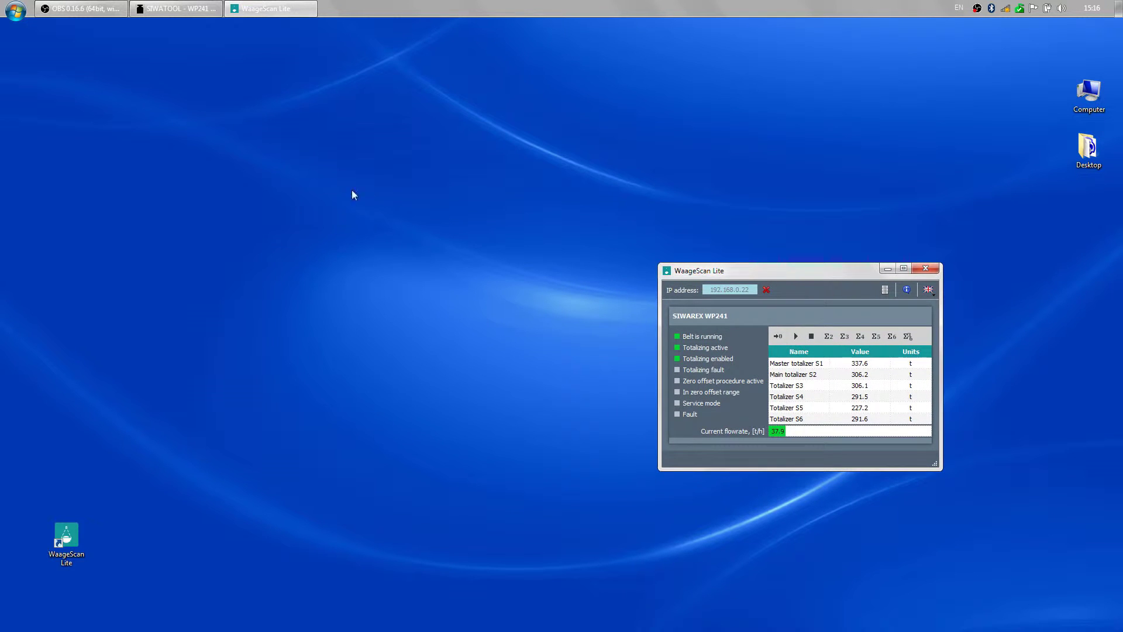
click(176, 8)
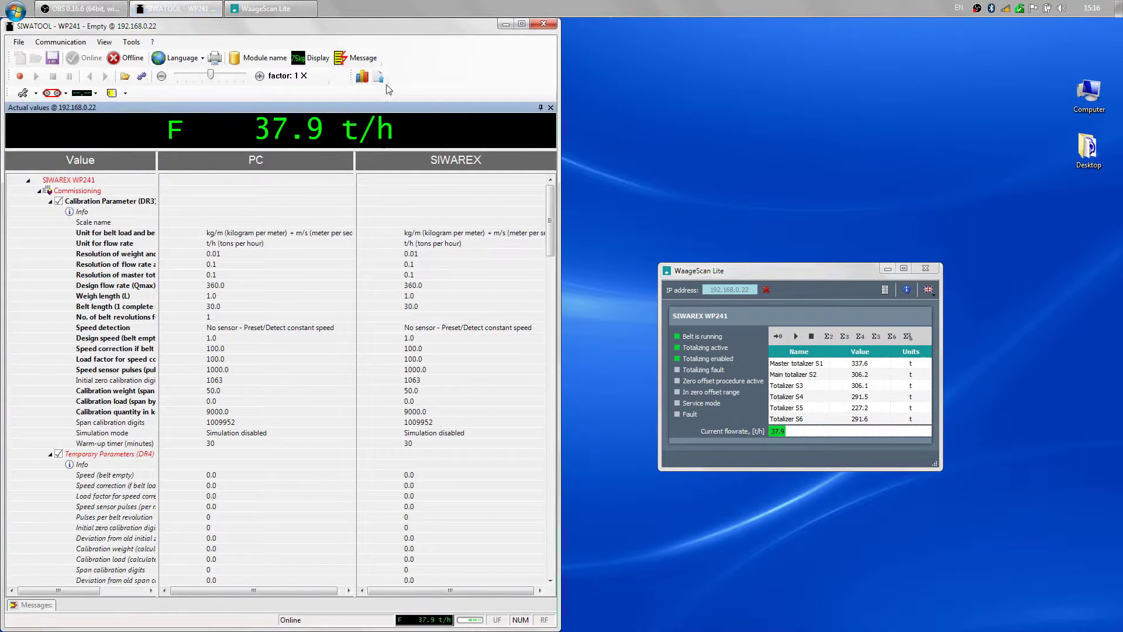
Send Disable totalizers (652), then Enable totalizers (651) from SIWATOOL's Belt Scale Commands
drag(788, 276, 751, 227)
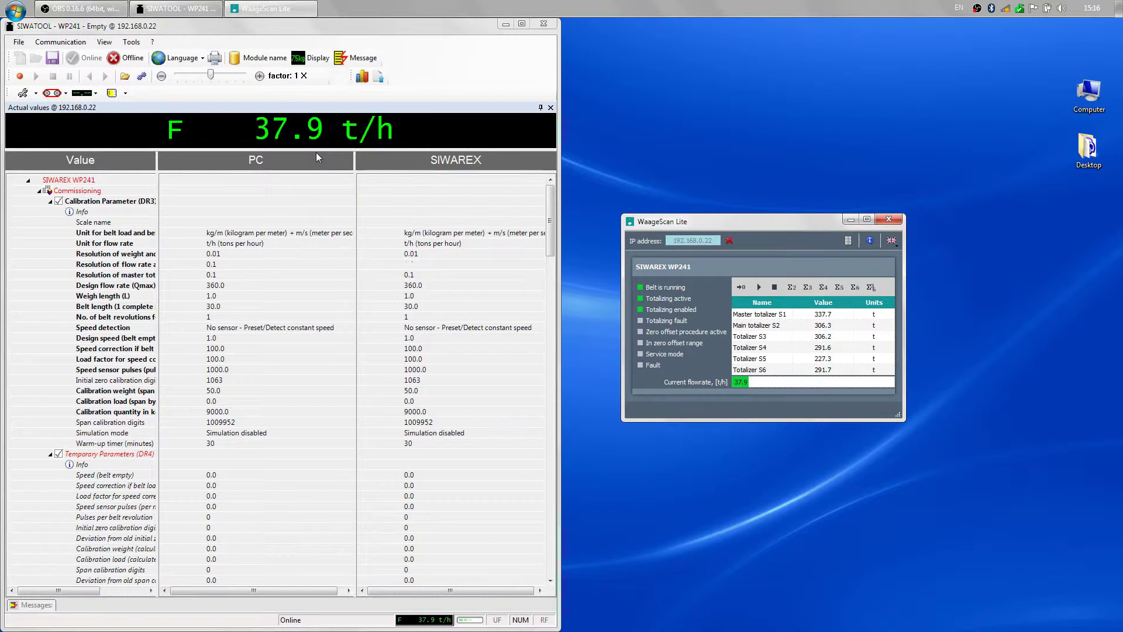
click(64, 97)
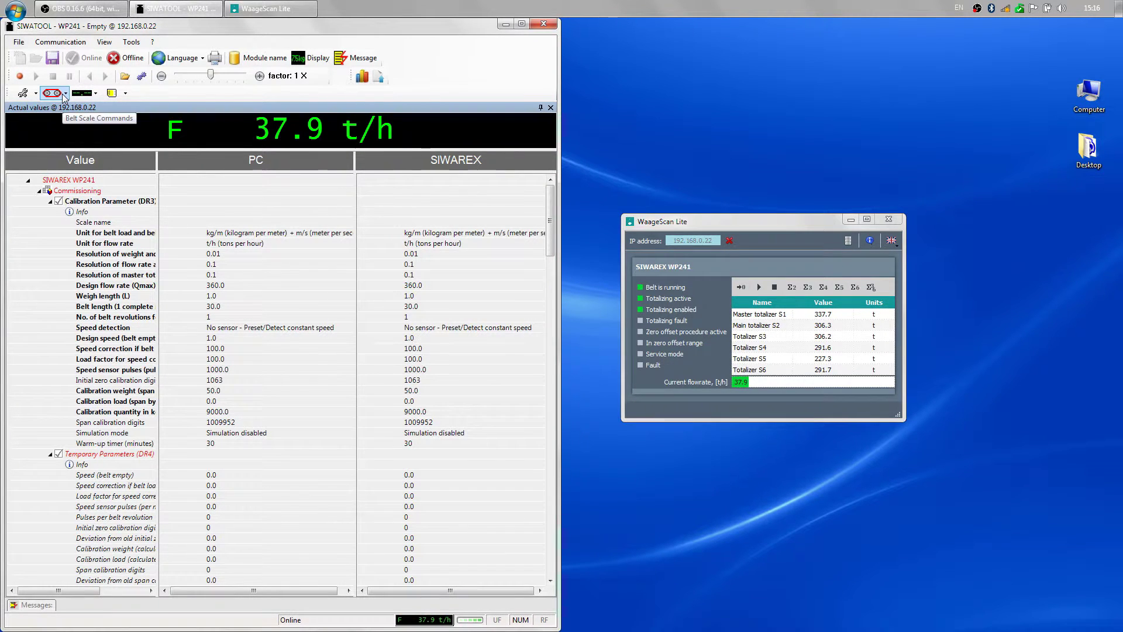
click(64, 95)
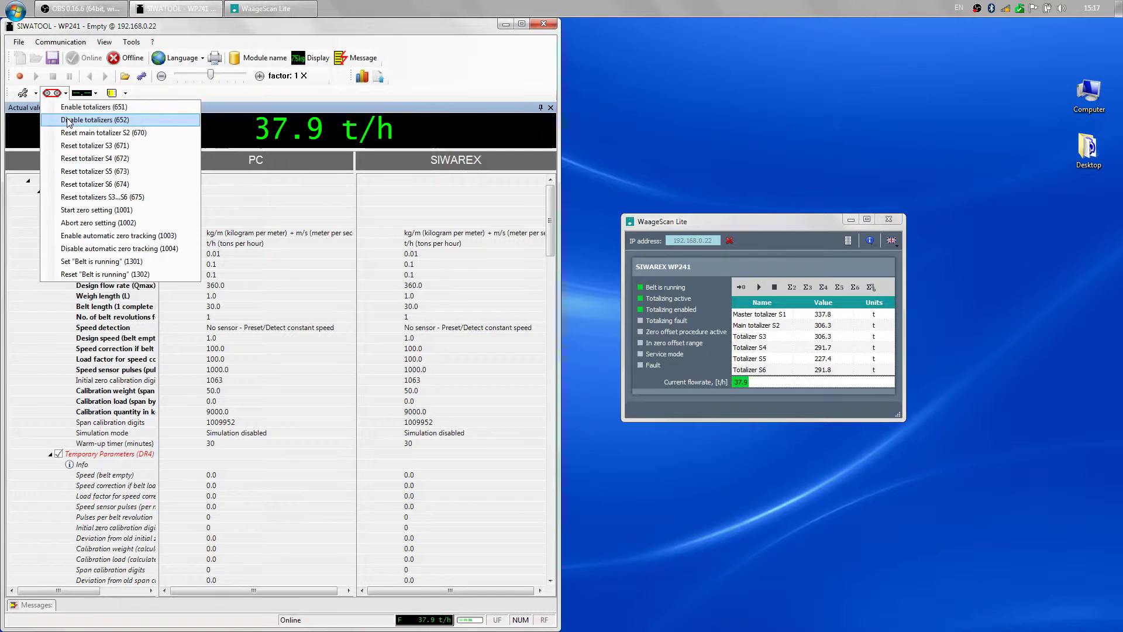
click(67, 120)
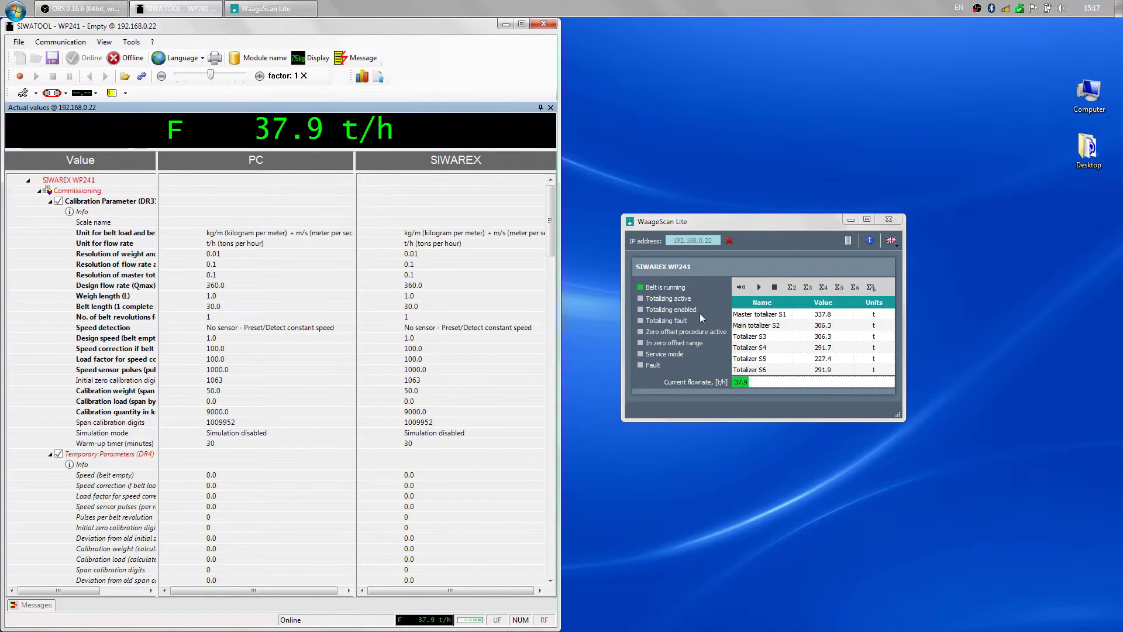
click(61, 94)
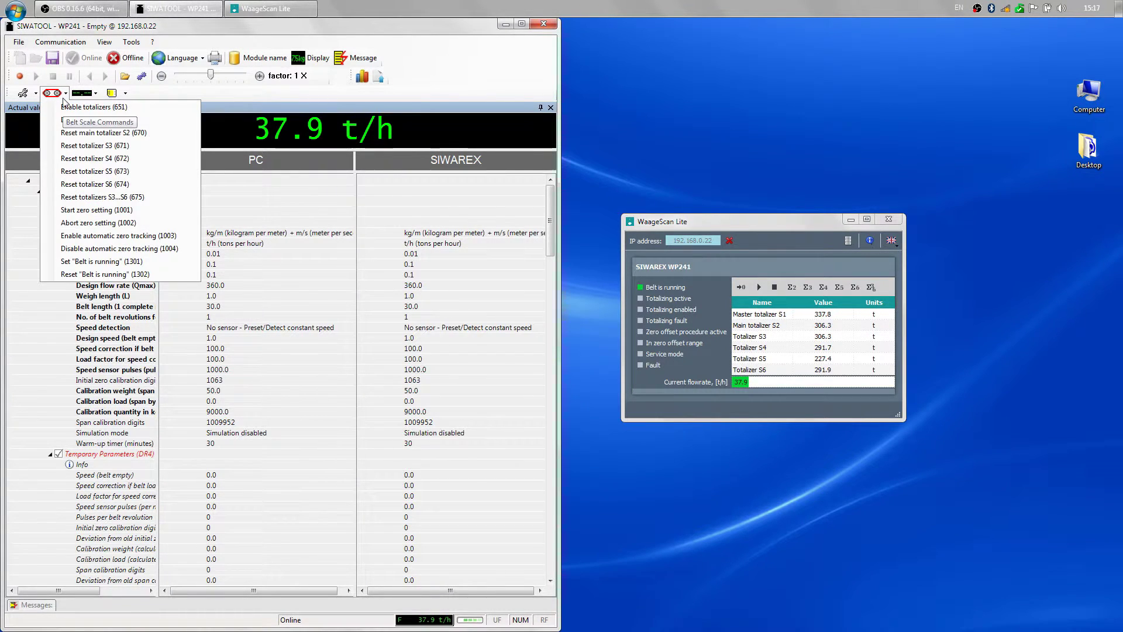
click(69, 108)
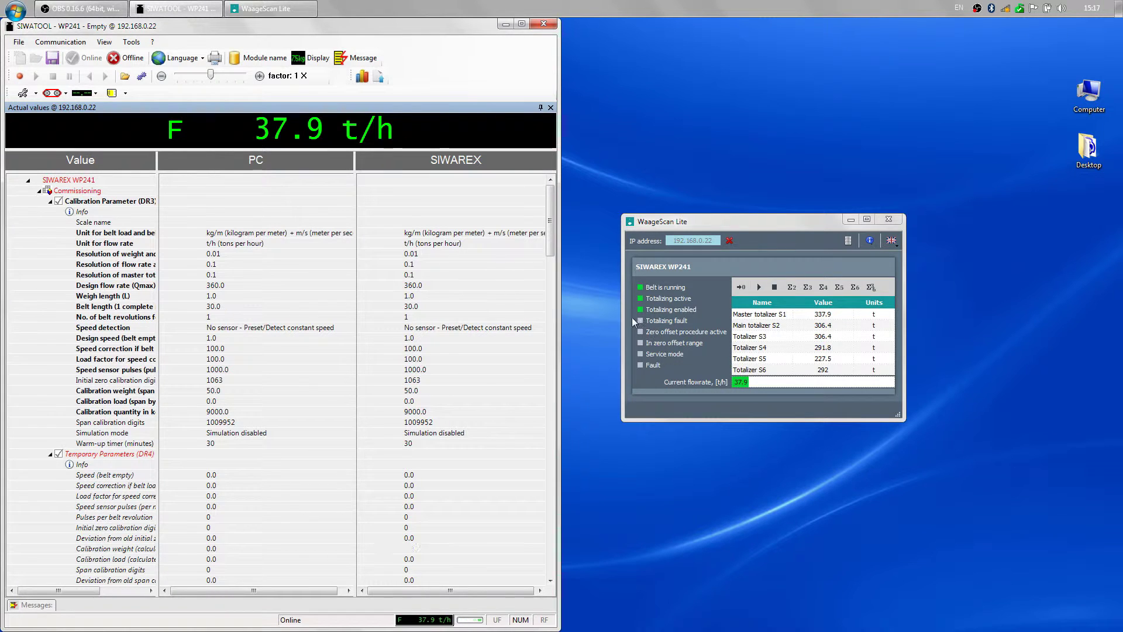
Toggle Service mode ON (1) then OFF, and start zeroing the belt scale from WaageScan Lite
click(35, 93)
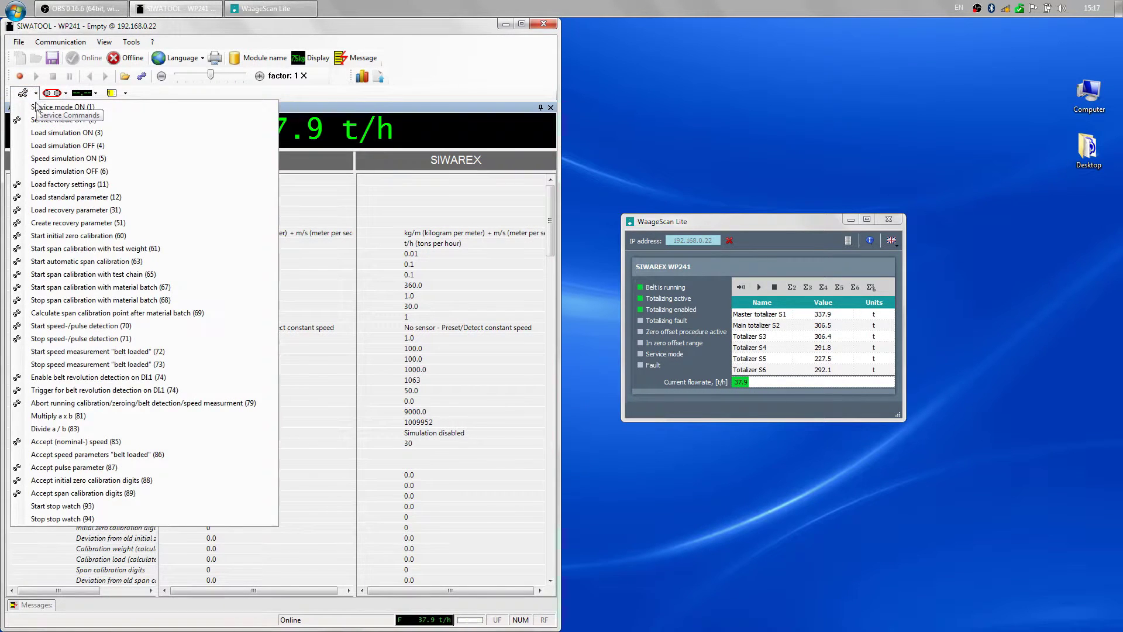
click(37, 108)
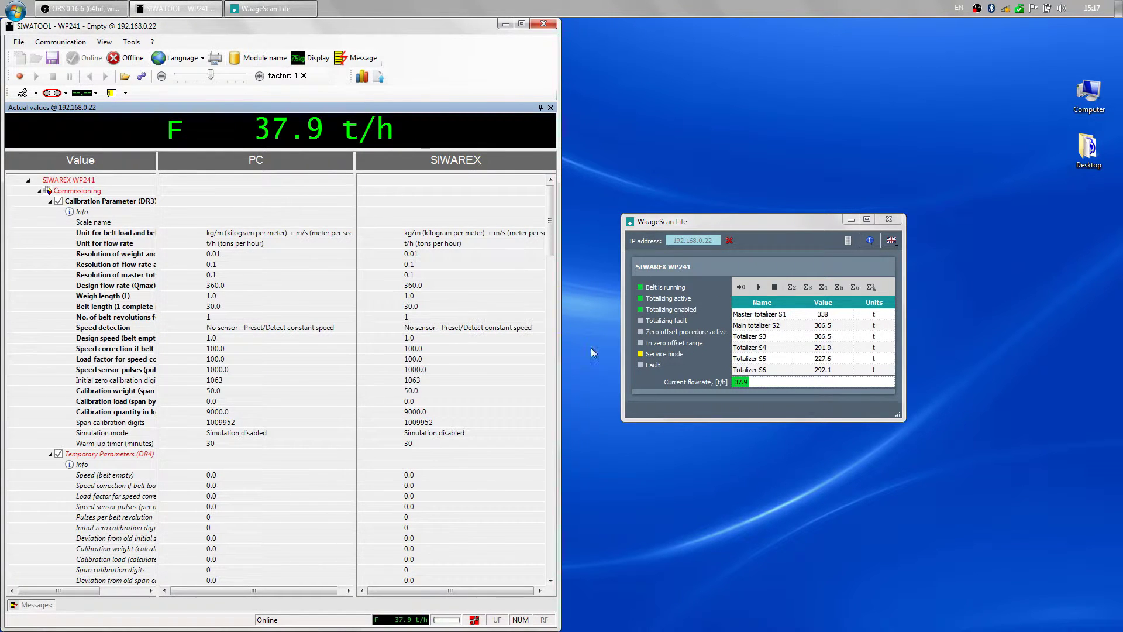
click(36, 93)
click(35, 118)
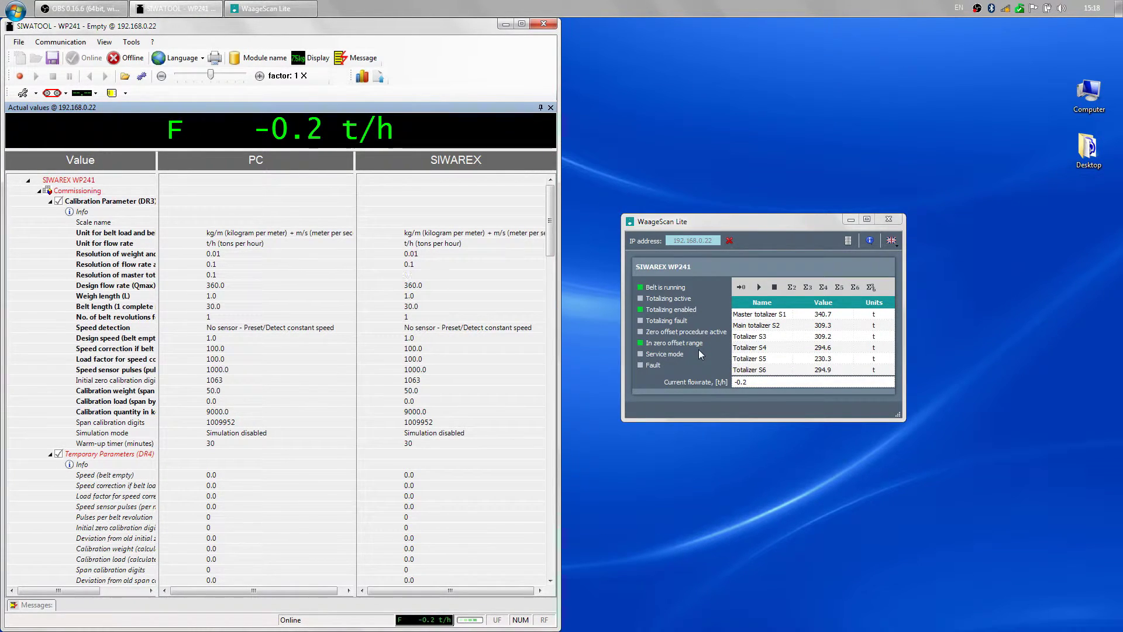
click(740, 288)
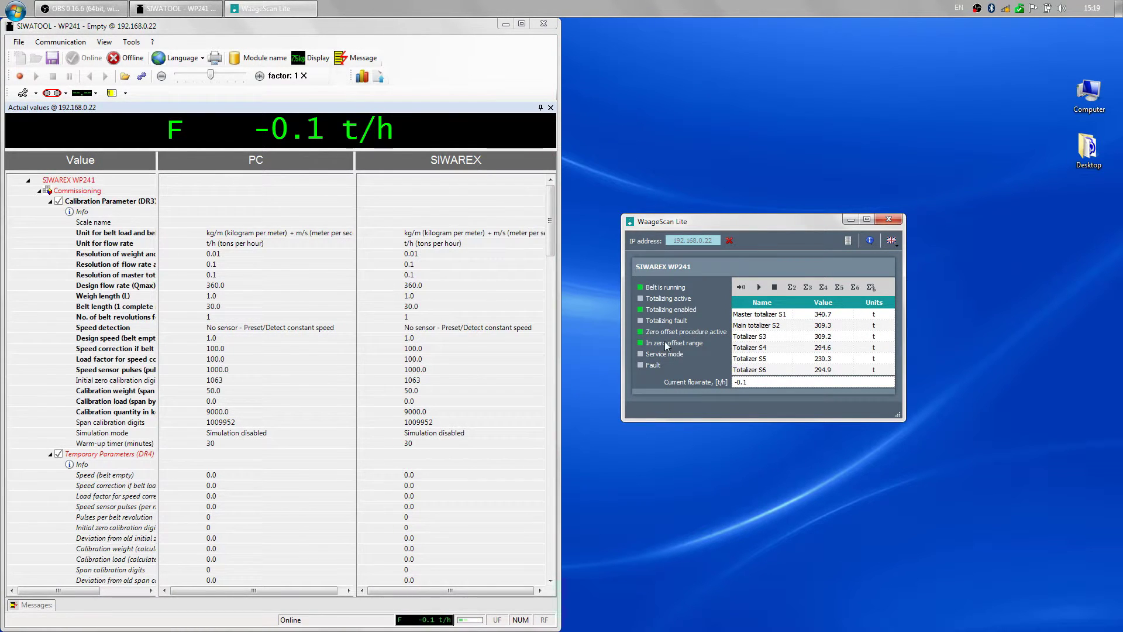
Enable Service mode ON (1), set the PC flow-rate unit to kg/h, and send it to the scale
click(115, 246)
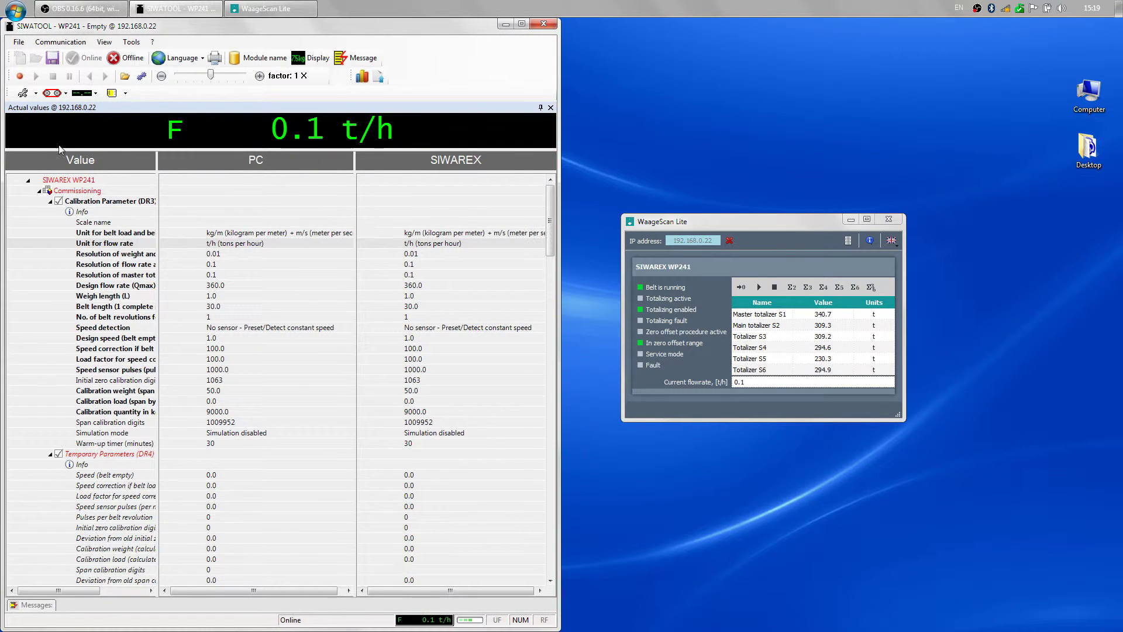
click(34, 93)
click(33, 108)
click(219, 250)
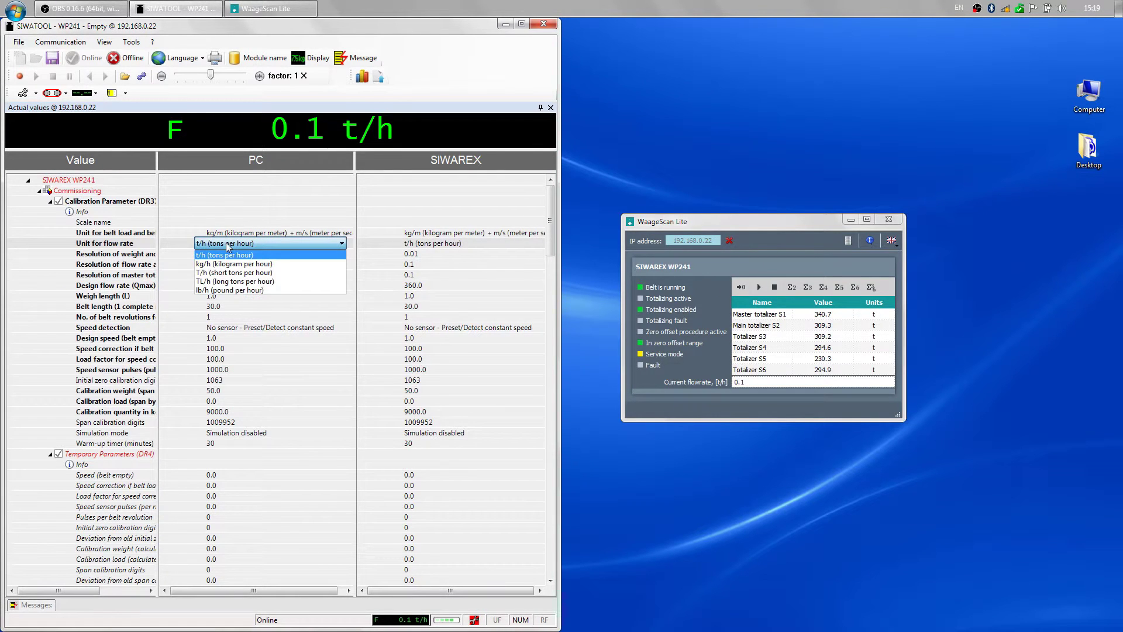
click(222, 263)
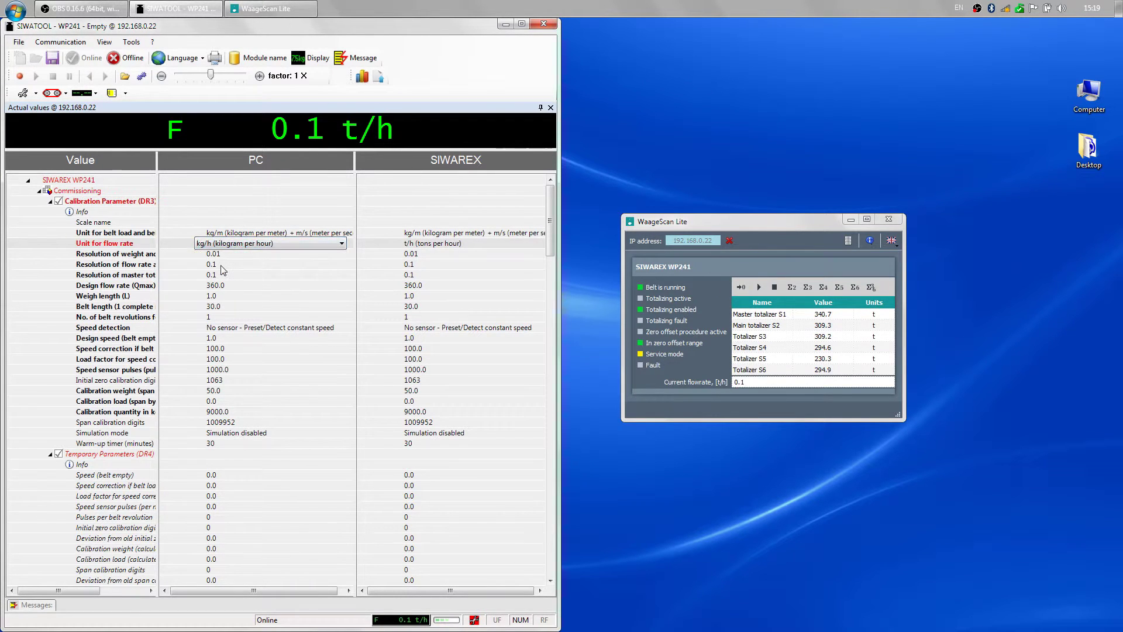
right_click(147, 246)
click(165, 261)
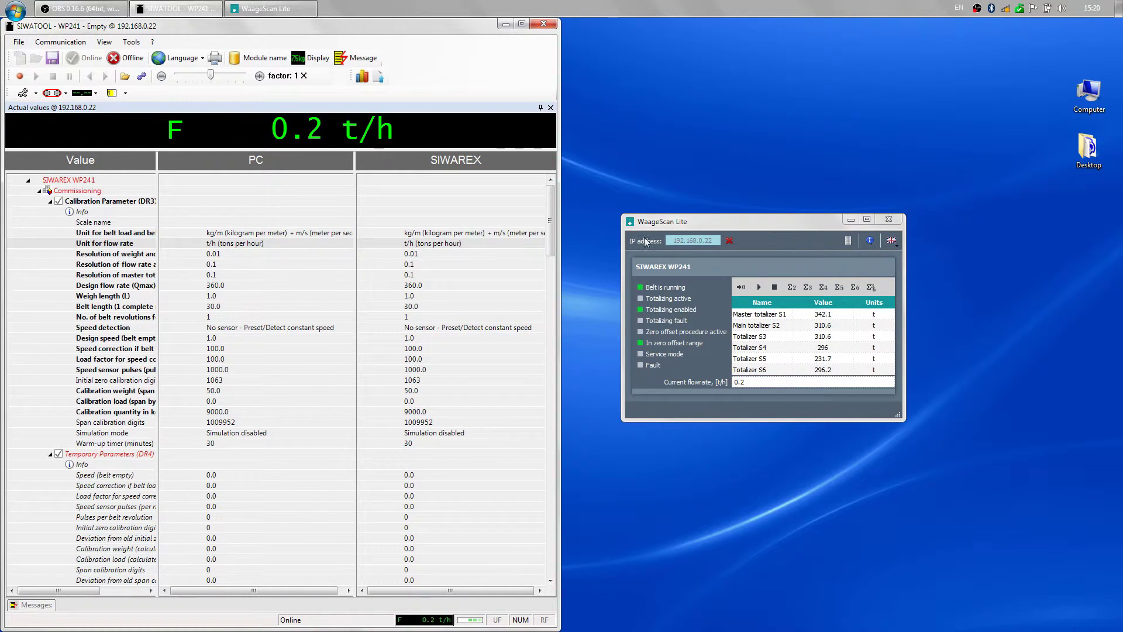
Reset totalizer Σ3 to 0 t and confirm with OK
click(809, 288)
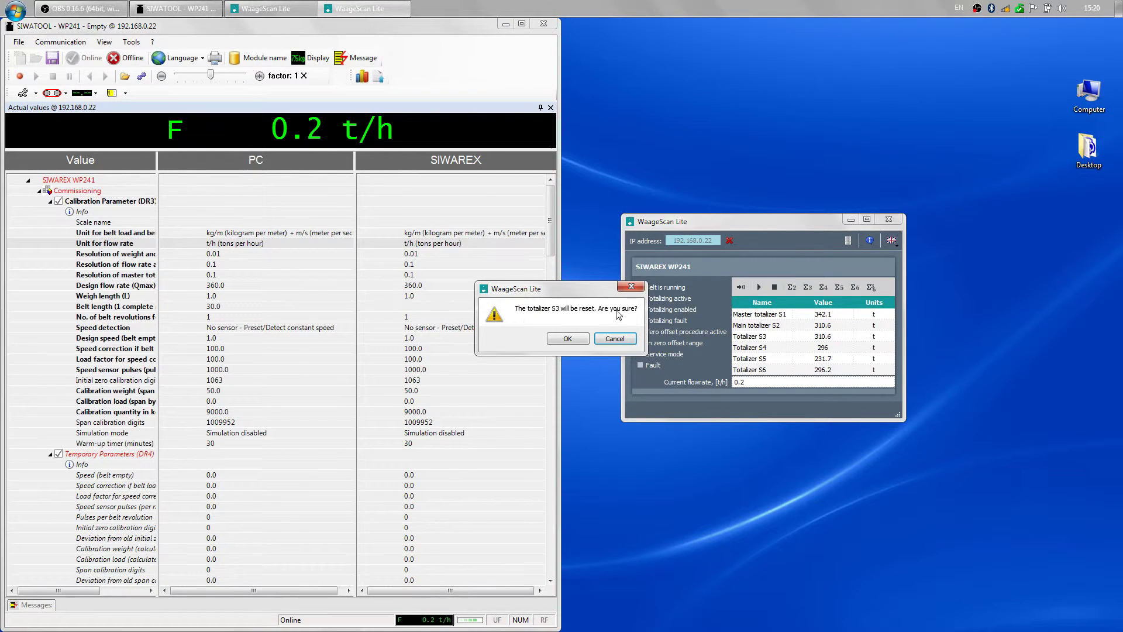
click(572, 338)
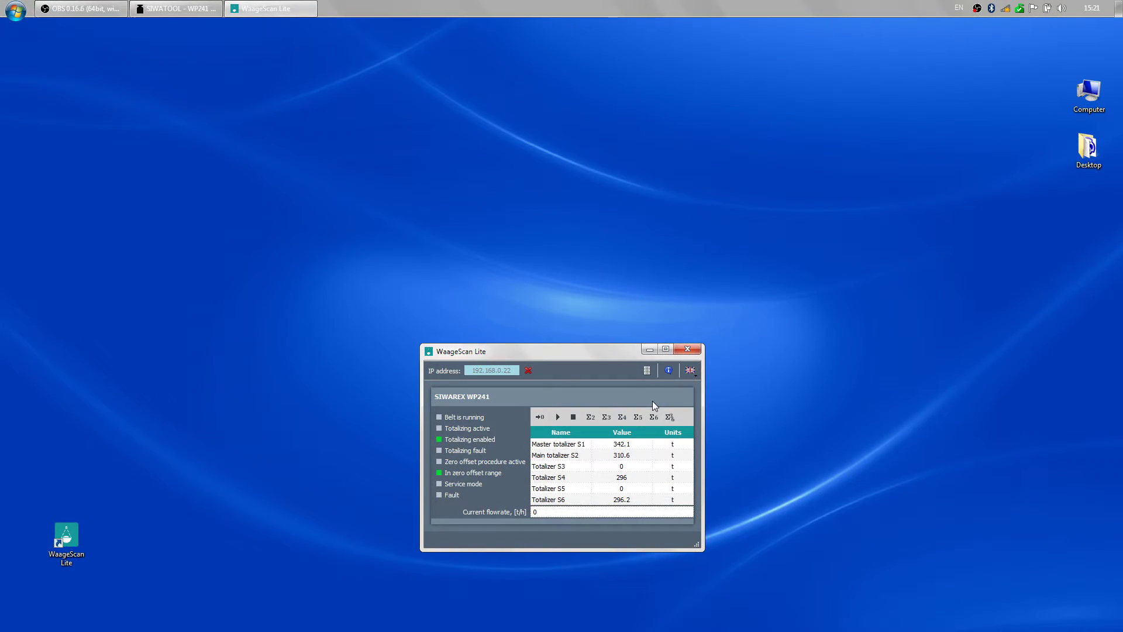
Open the Database monitor and export the WP241 totalizer record to a desktop CSV file
click(646, 375)
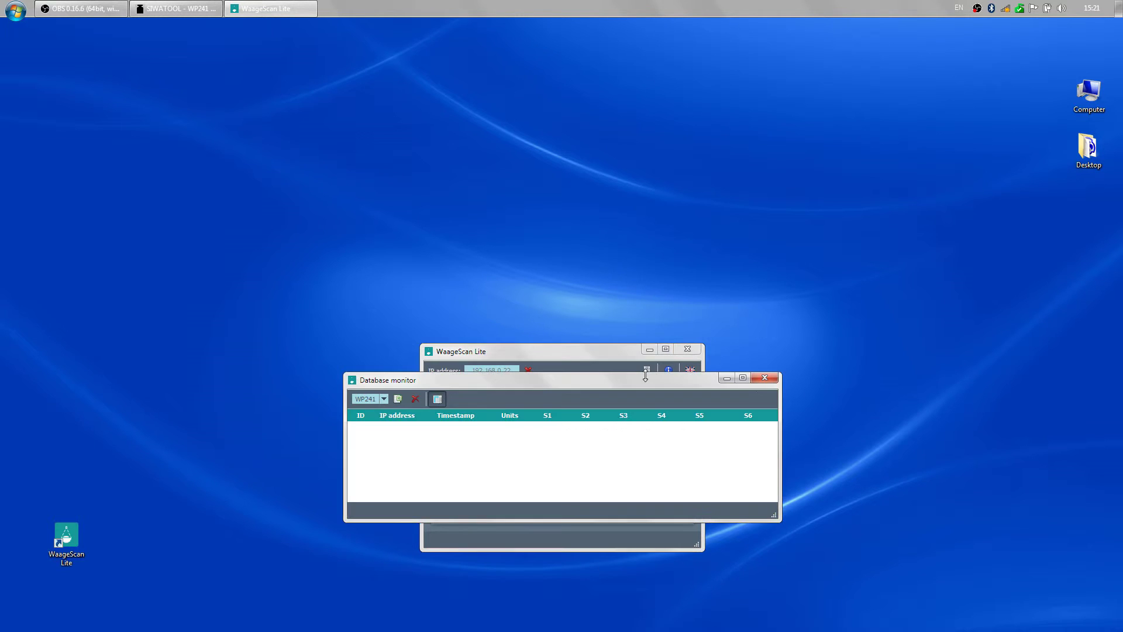
drag(641, 382, 633, 182)
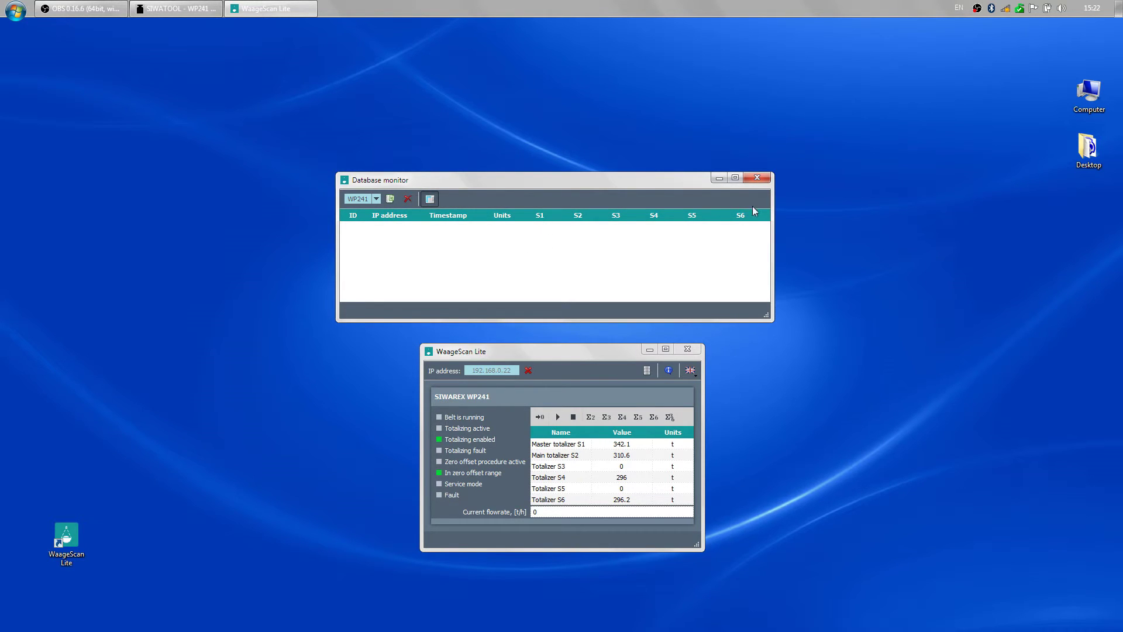
click(480, 436)
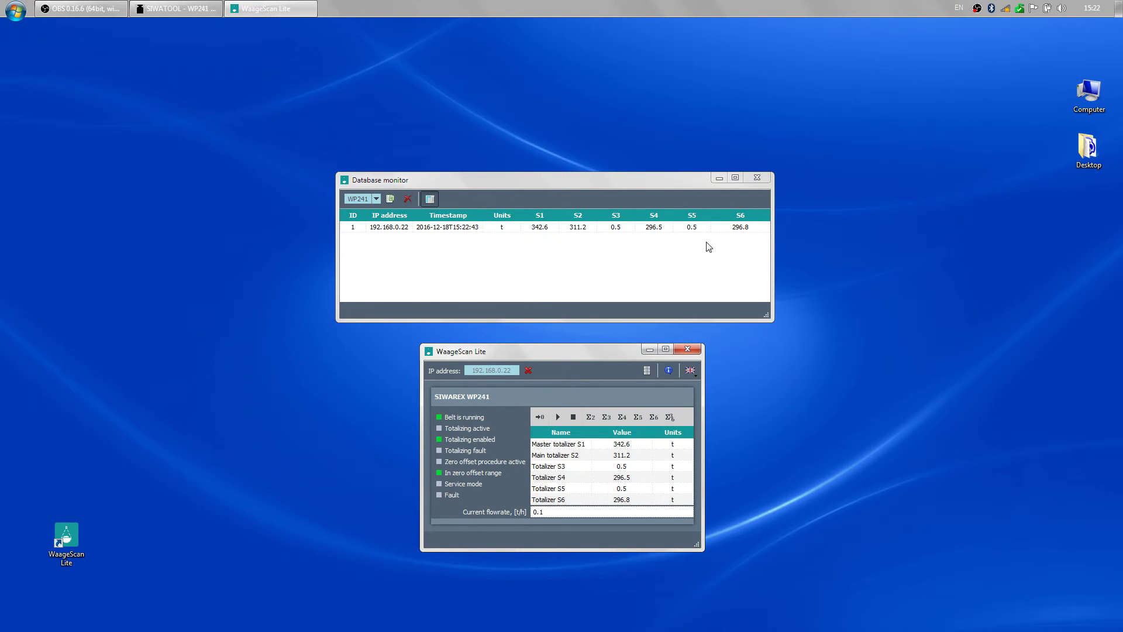
click(390, 203)
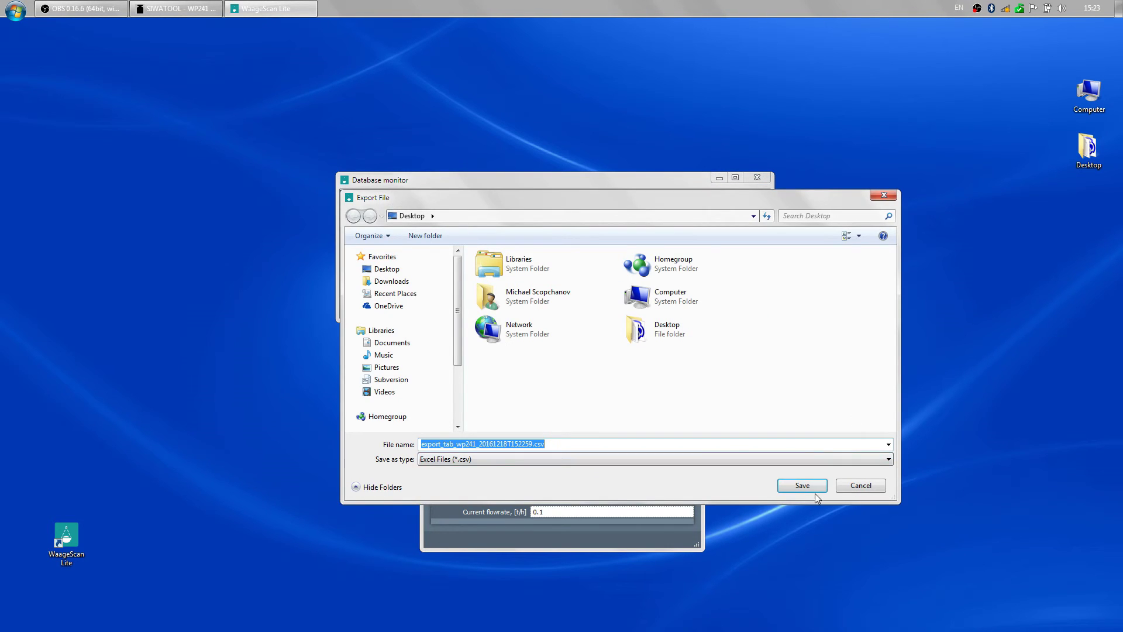
click(806, 485)
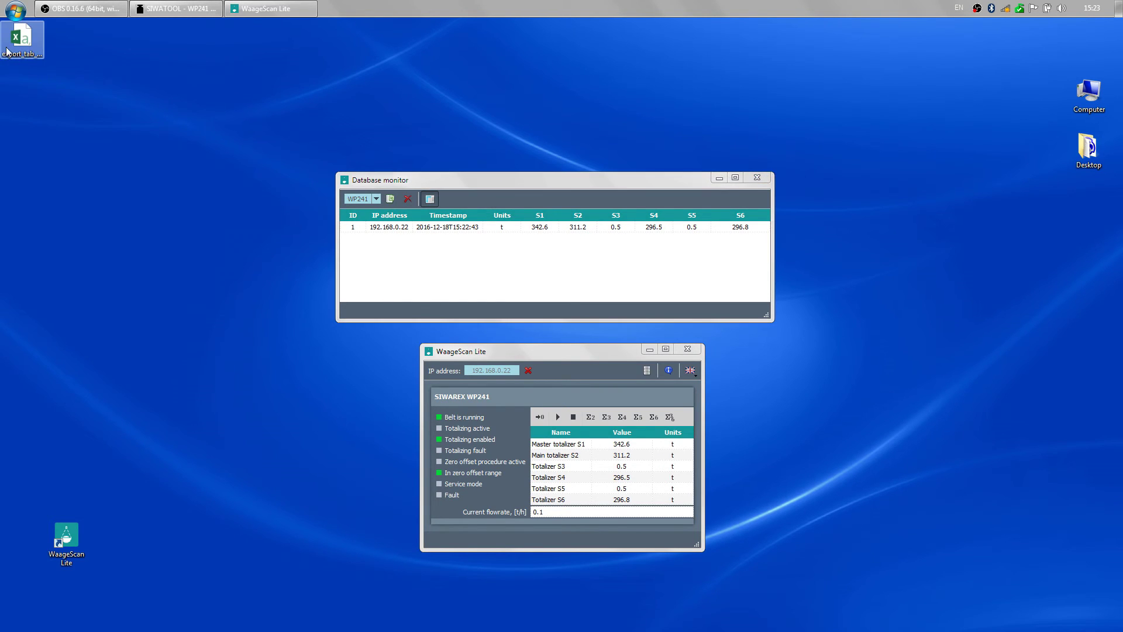
right_click(10, 25)
click(58, 81)
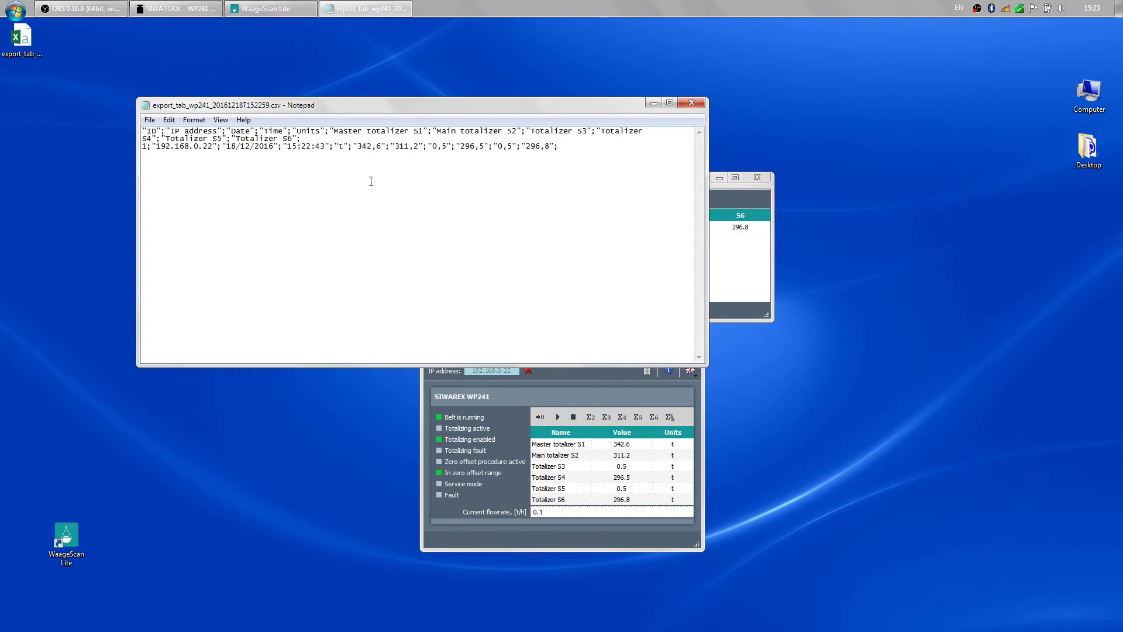
drag(599, 150, 142, 130)
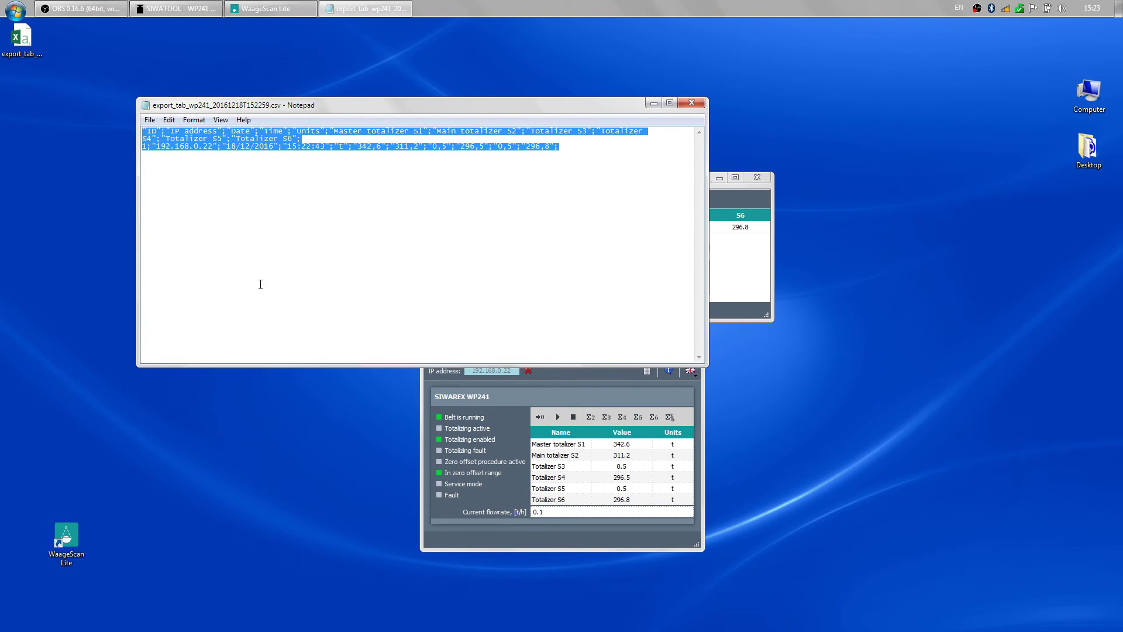
Close the CSV in Notepad, then delete all Database monitor records and confirm
click(693, 103)
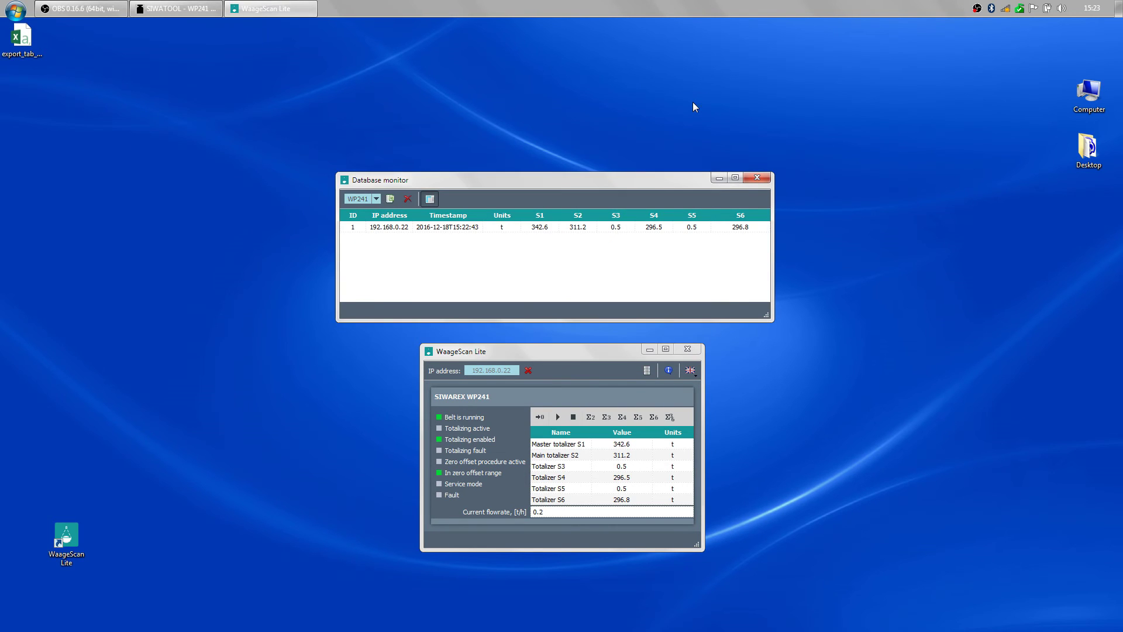
click(407, 200)
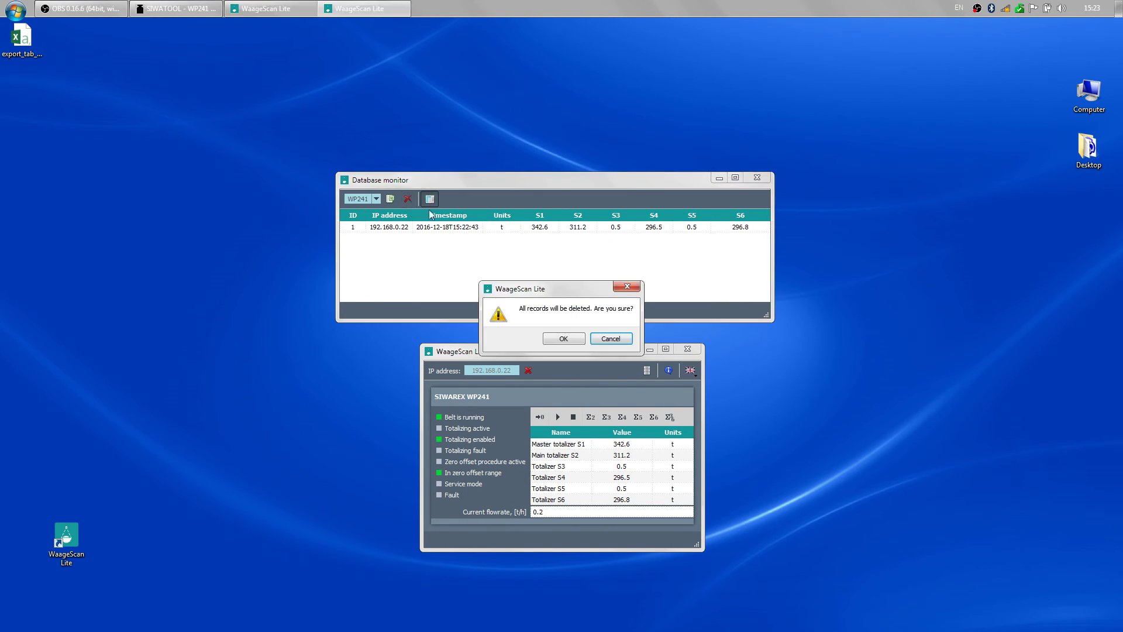
click(556, 339)
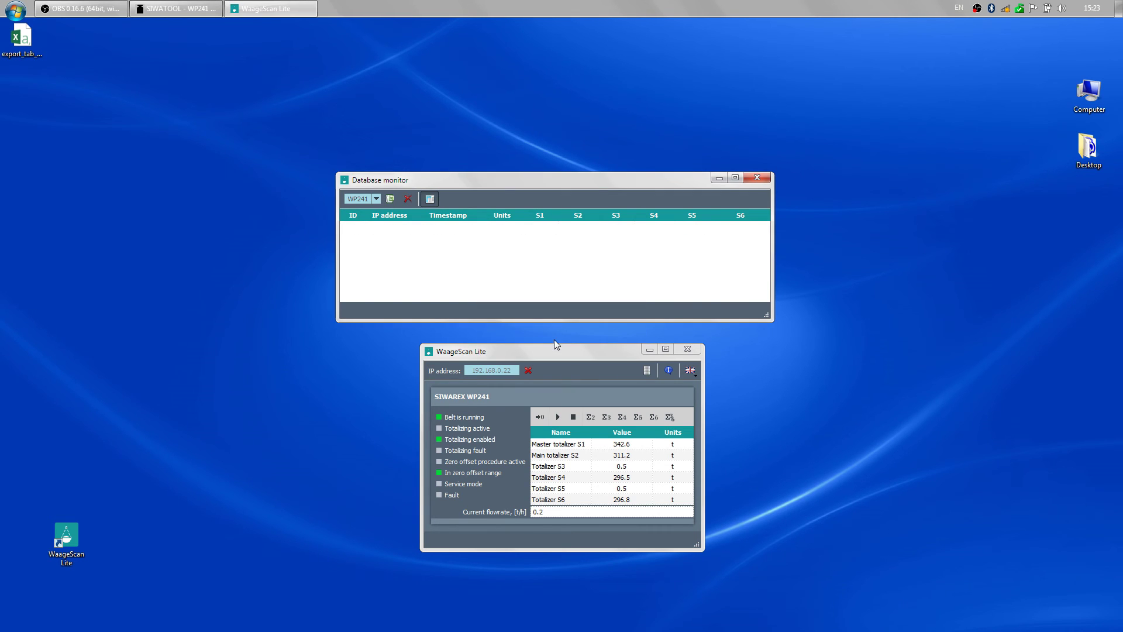